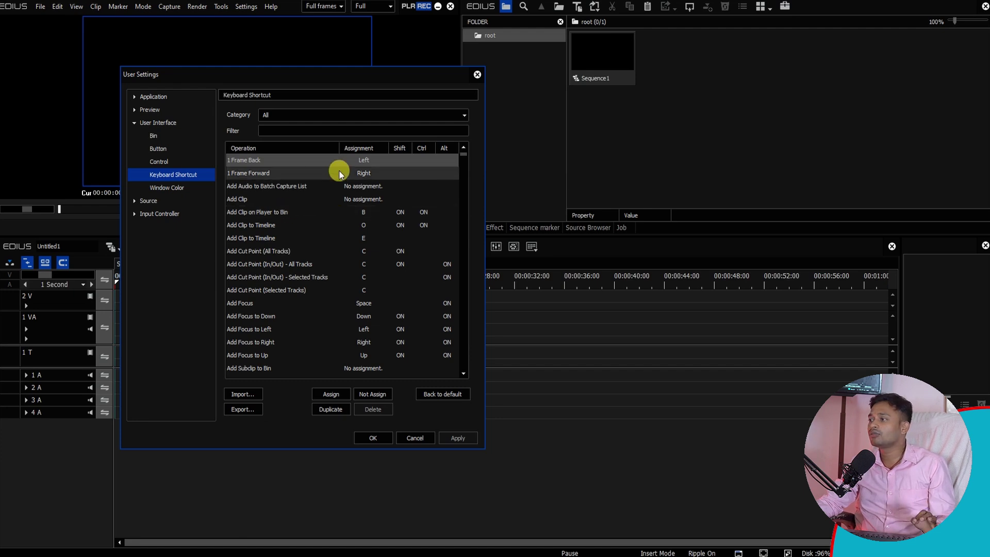
Limit the keyboard shortcut list to the Timeline category.
{"action": "left_click", "coordinate": [276, 115]}
{"action": "left_click", "coordinate": [237, 113]}
{"action": "left_click", "coordinate": [266, 115]}
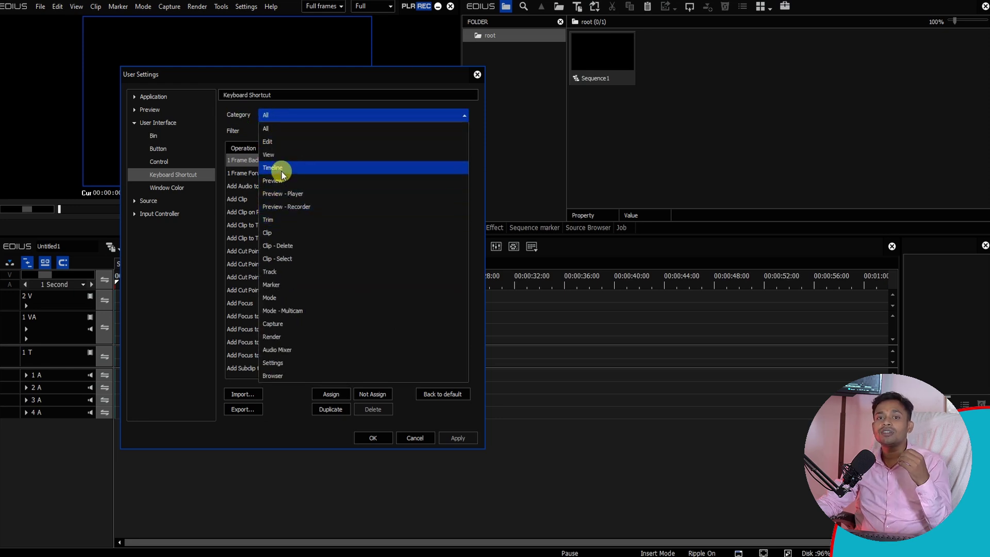
{"action": "left_click", "coordinate": [249, 92]}
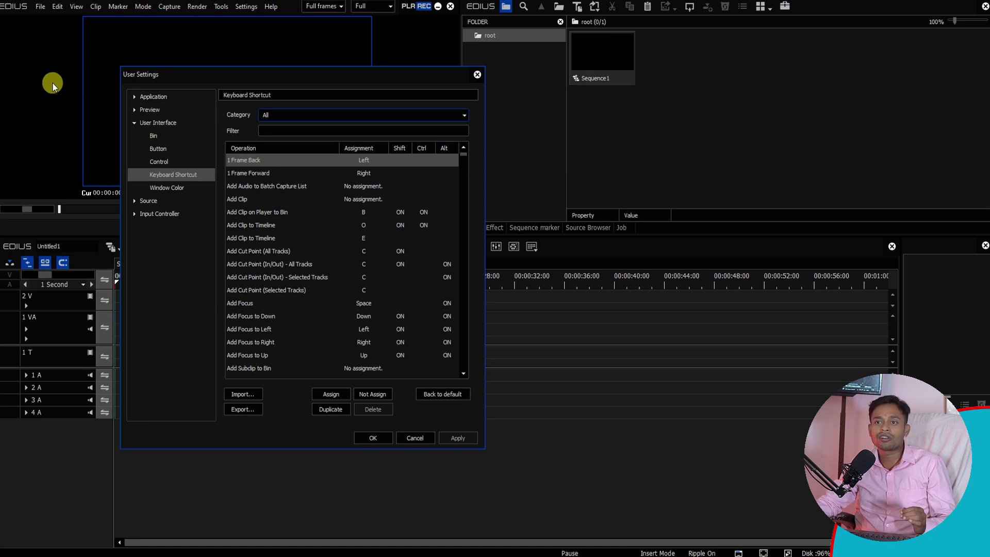
{"action": "left_click", "coordinate": [282, 117]}
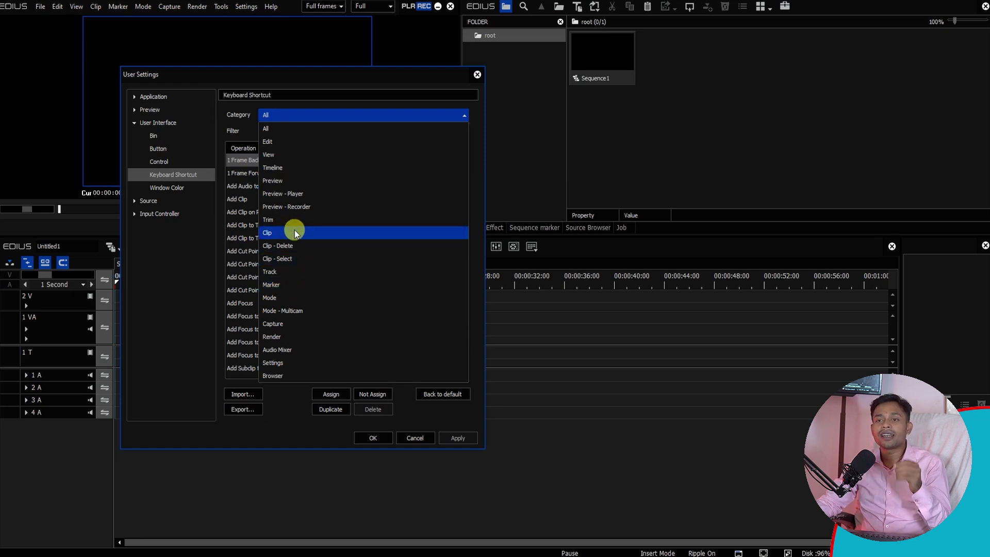
{"action": "left_click", "coordinate": [281, 170]}
{"action": "mouse_move", "coordinate": [286, 72]}
{"action": "left_mouse_down"}
{"action": "mouse_move", "coordinate": [414, 35]}
{"action": "mouse_move", "coordinate": [291, 62]}
{"action": "left_mouse_up"}
Examine the Timeline operations along with their key assignments and Shift, Ctrl and Alt modifiers.
{"action": "mouse_move", "coordinate": [471, 162]}
{"action": "left_mouse_down"}
{"action": "mouse_move", "coordinate": [471, 327]}
{"action": "mouse_move", "coordinate": [462, 157]}
{"action": "left_mouse_up"}
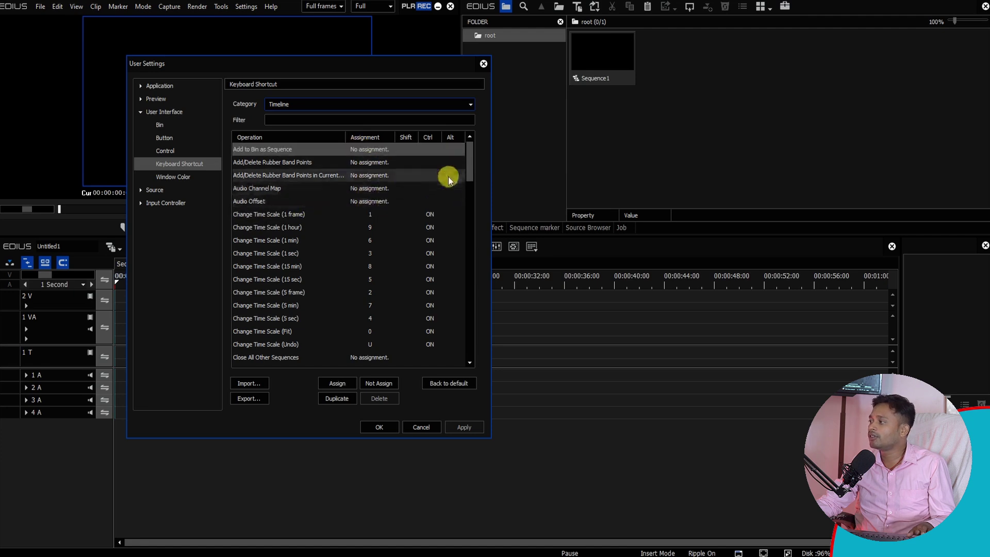
{"action": "left_click_drag", "start_coordinate": [471, 169], "coordinate": [471, 179]}
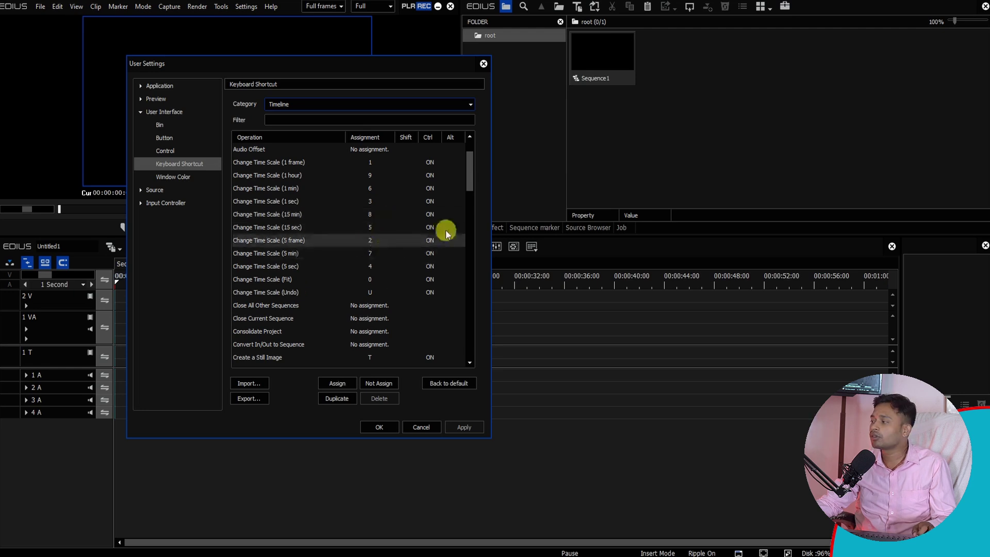
{"action": "left_click_drag", "start_coordinate": [468, 168], "coordinate": [425, 208]}
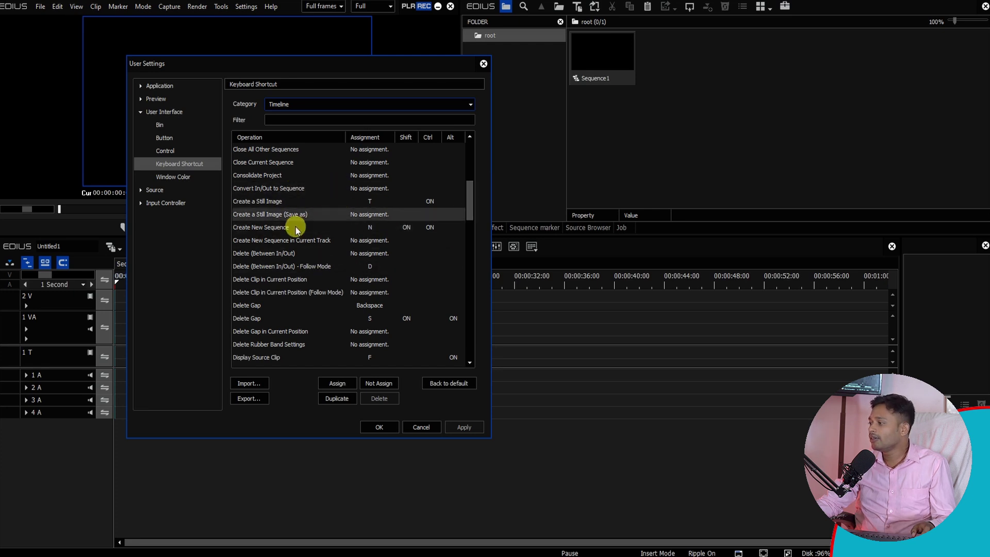
{"action": "left_click_drag", "start_coordinate": [471, 198], "coordinate": [465, 132]}
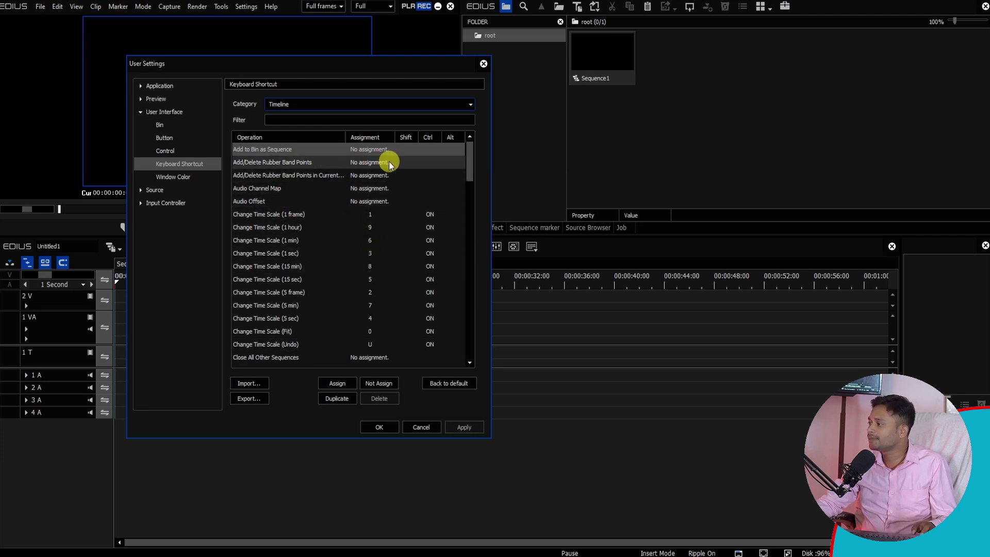
{"action": "left_click", "coordinate": [361, 165]}
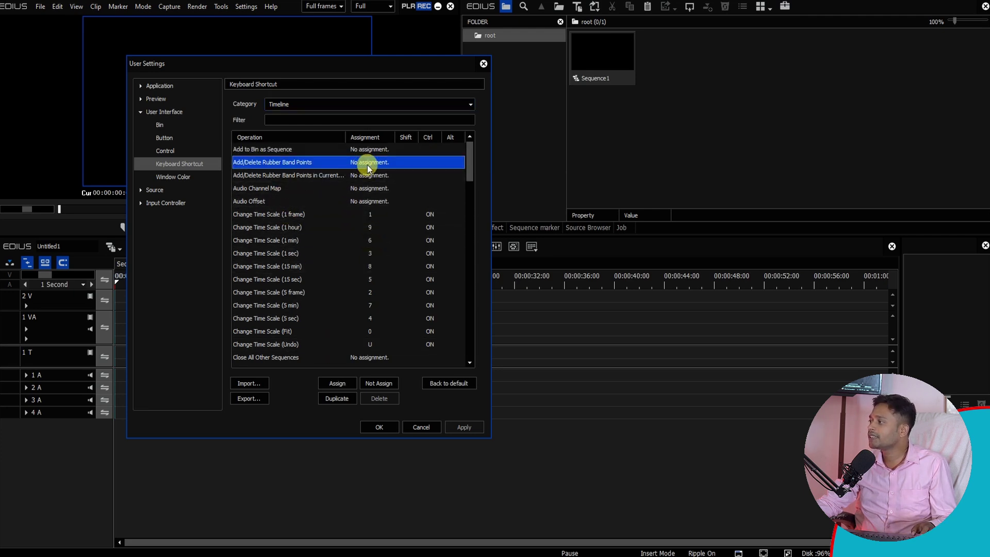
{"action": "left_click_drag", "start_coordinate": [471, 163], "coordinate": [471, 278]}
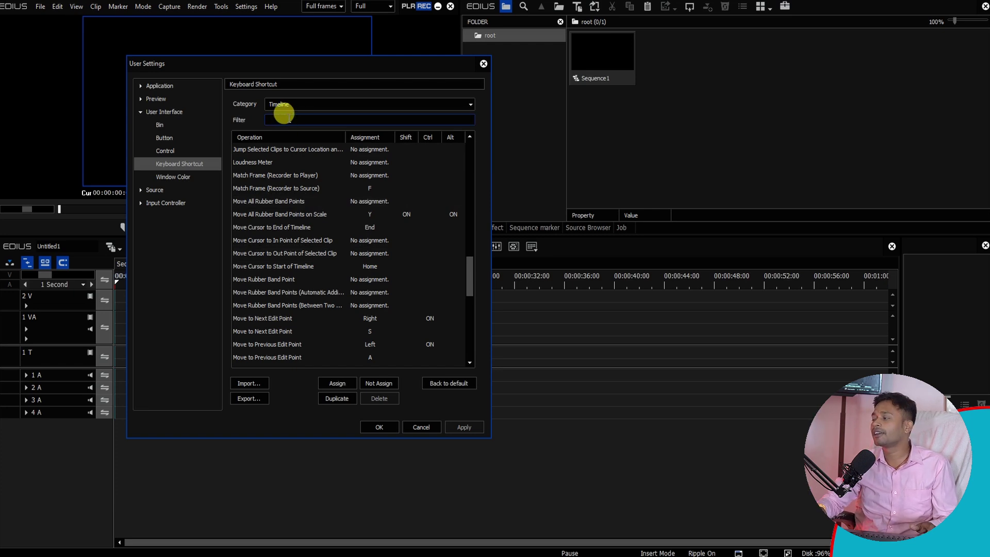
Filter the Timeline operations by "impo" and assign F2 to Import Sequence, replacing its Input Preset 1 assignment.
{"action": "type", "text": "impo"}
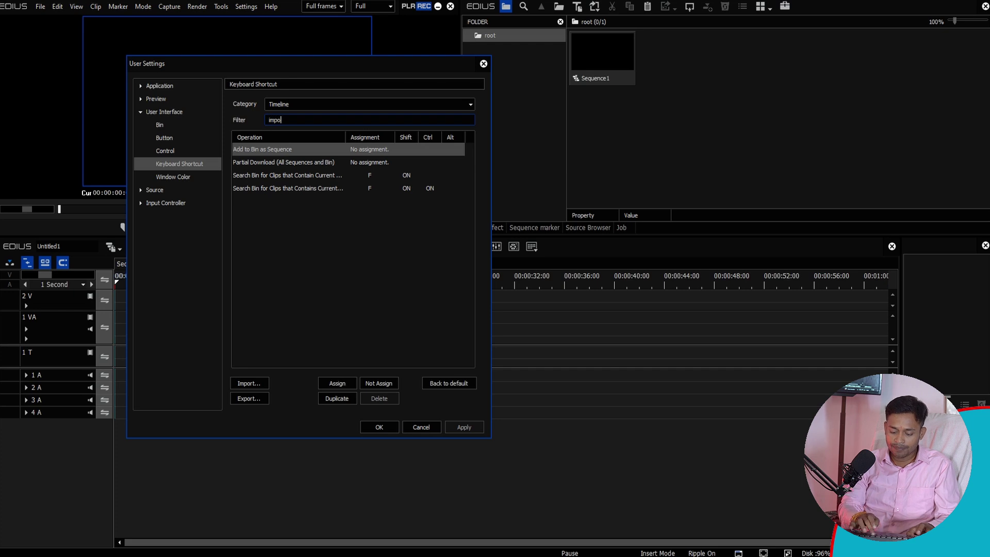
{"action": "left_click", "coordinate": [273, 149]}
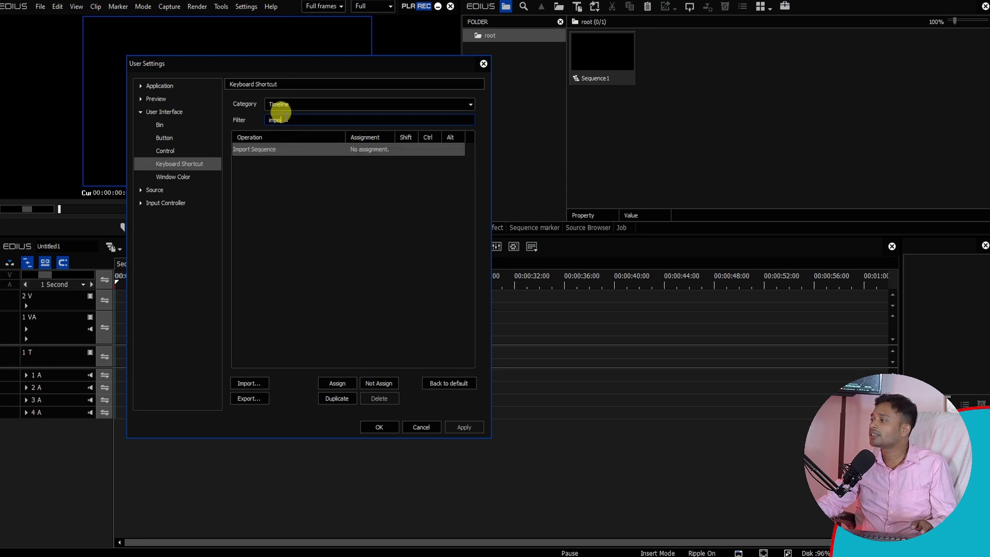
{"action": "double_click", "coordinate": [348, 149]}
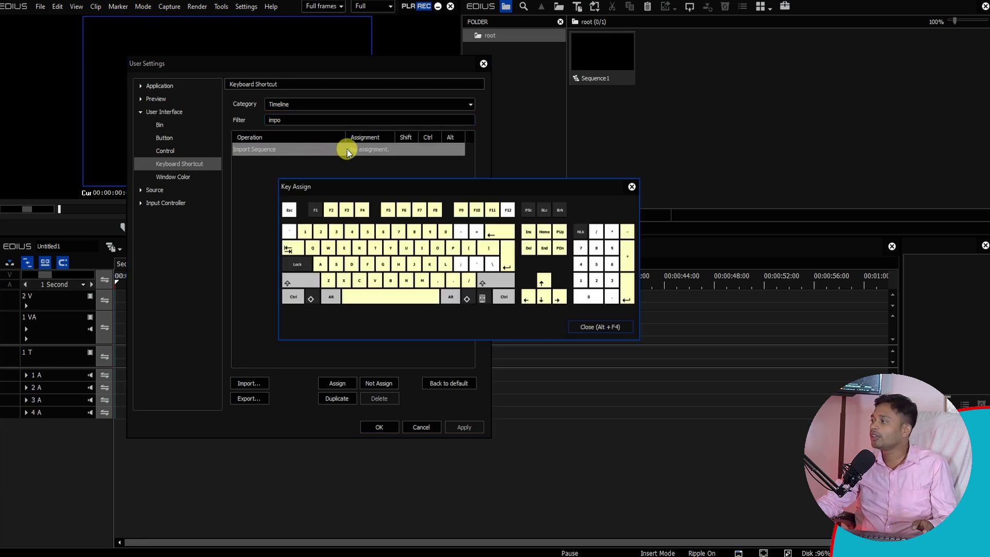
{"action": "left_click_drag", "start_coordinate": [380, 187], "coordinate": [350, 200]}
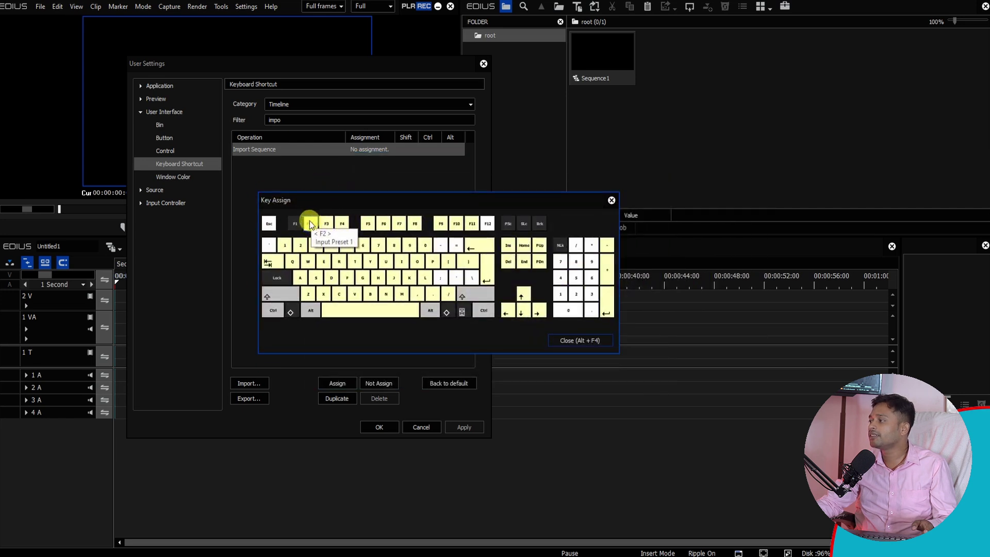
{"action": "left_click", "coordinate": [310, 222]}
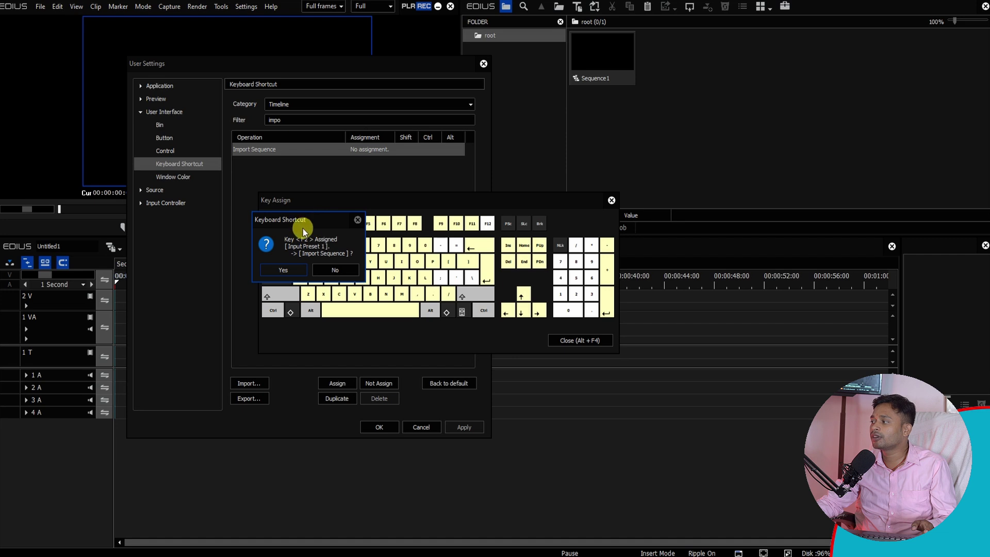
{"action": "left_click", "coordinate": [283, 270]}
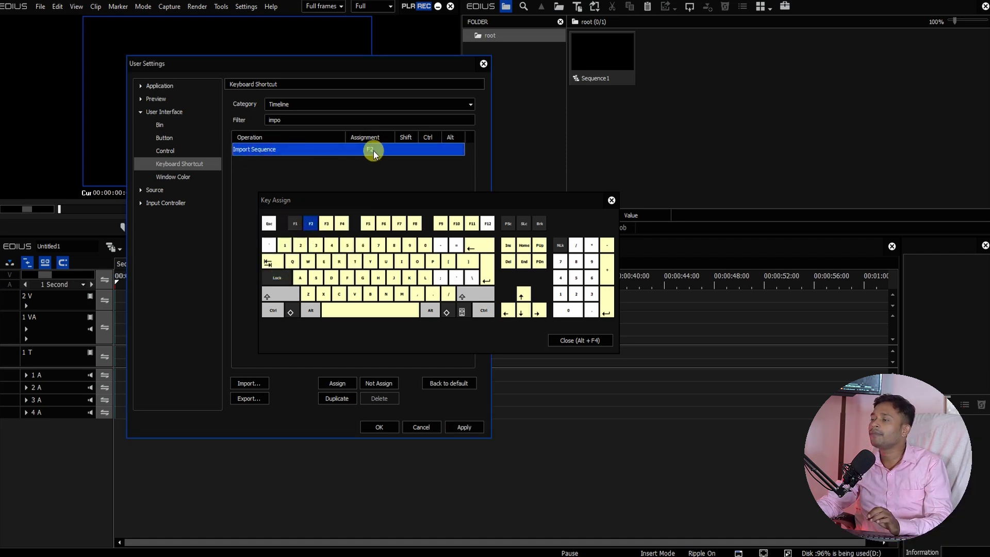
{"action": "left_click", "coordinate": [580, 340]}
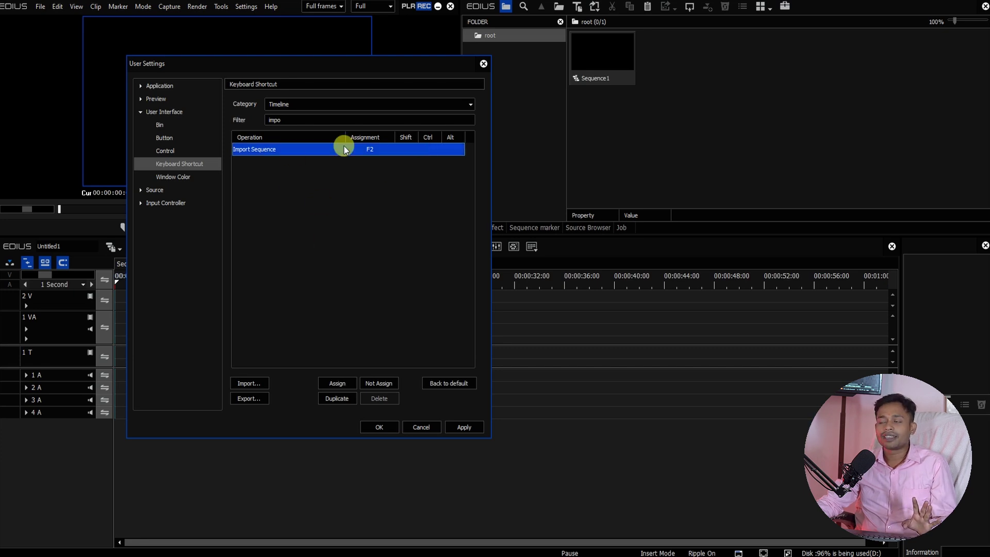
Clear the operation filter and browse the full Timeline shortcut list to the fade-out entries.
{"action": "left_click_drag", "start_coordinate": [294, 118], "coordinate": [247, 116]}
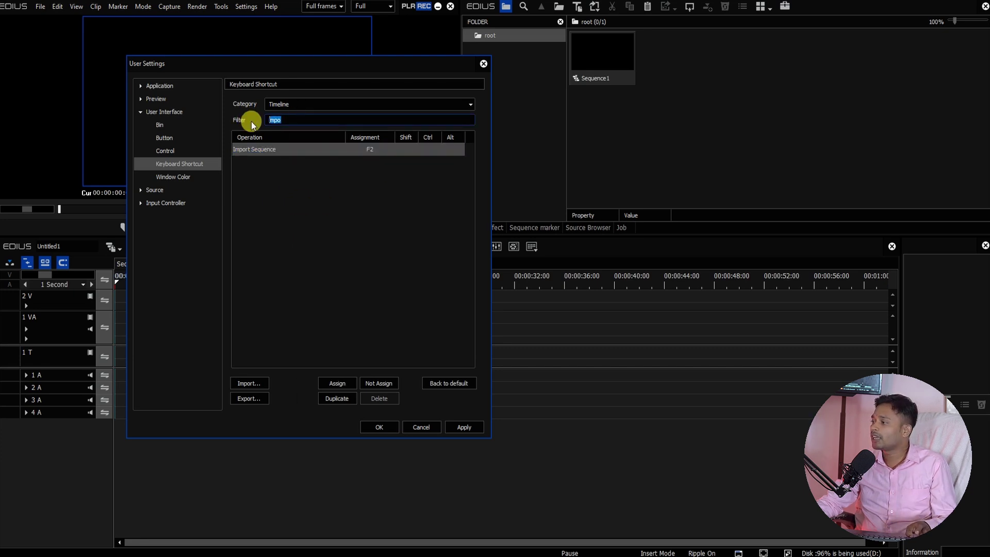
{"action": "key", "text": "BackSpace"}
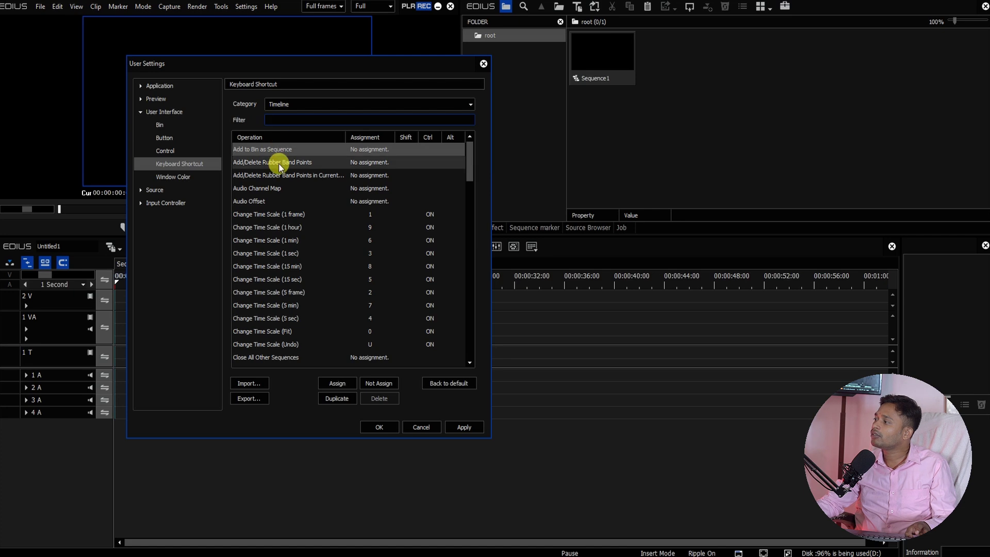
{"action": "left_click_drag", "start_coordinate": [469, 163], "coordinate": [474, 221]}
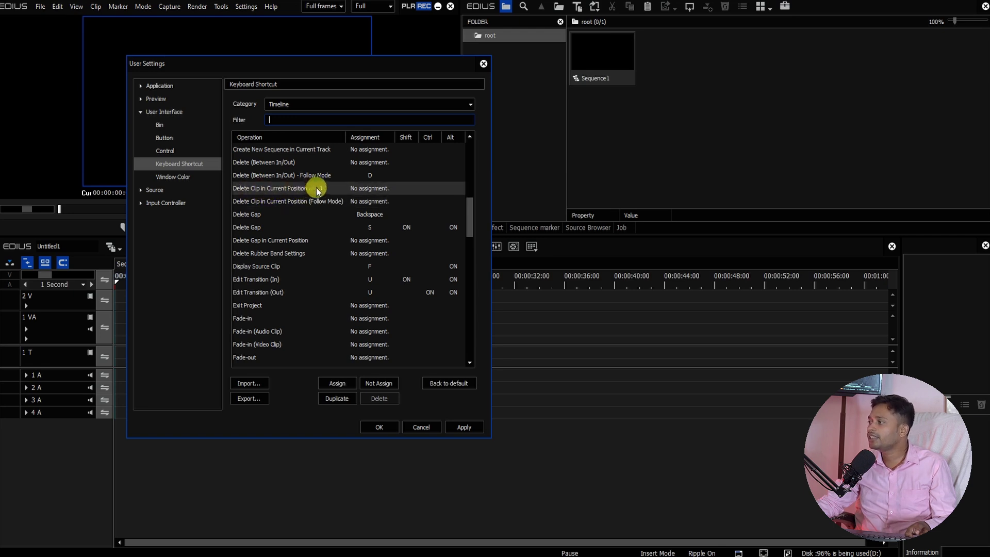
{"action": "left_click", "coordinate": [372, 189]}
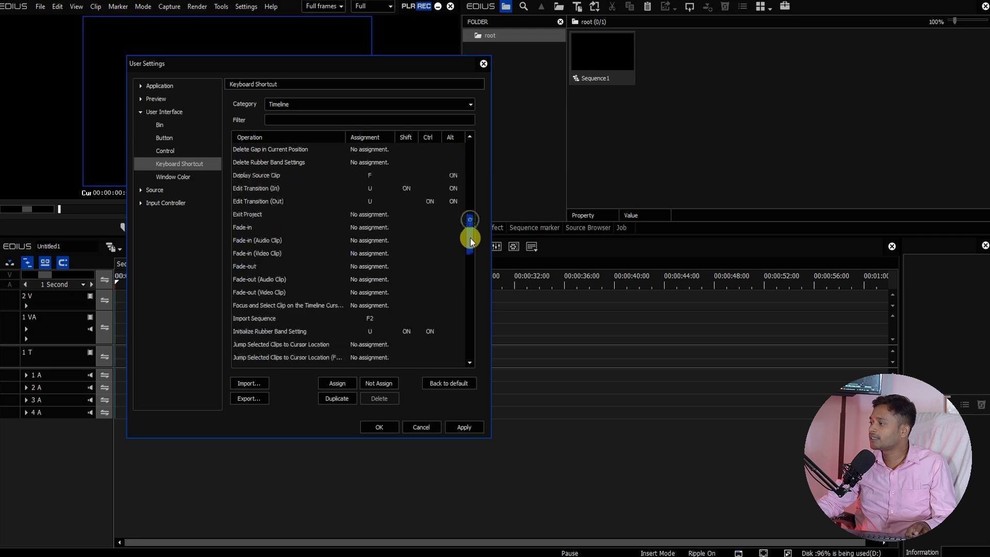
{"action": "left_click", "coordinate": [253, 265]}
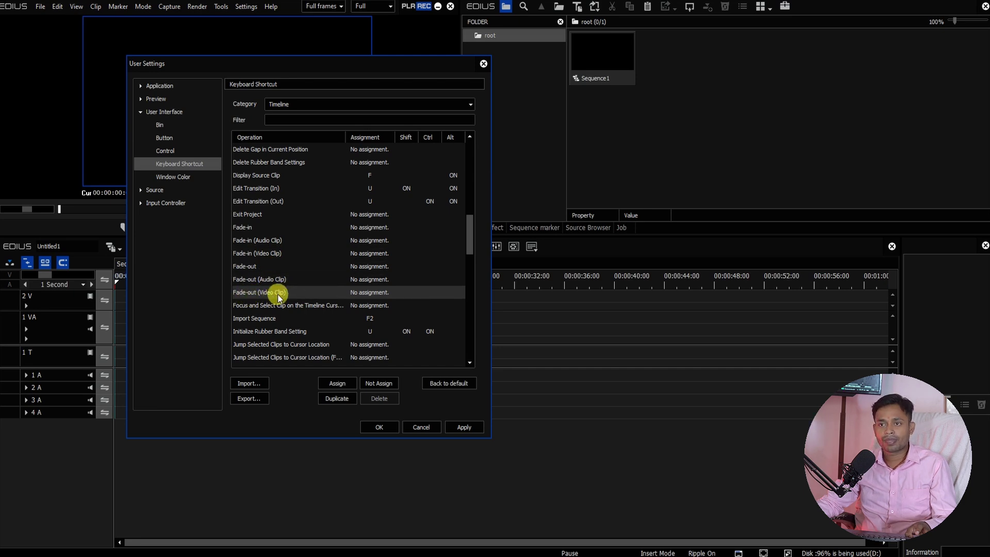
Assign Shift+Ctrl+Alt+C to Fade-out (Video Clip) and save the user settings.
{"action": "double_click", "coordinate": [364, 292]}
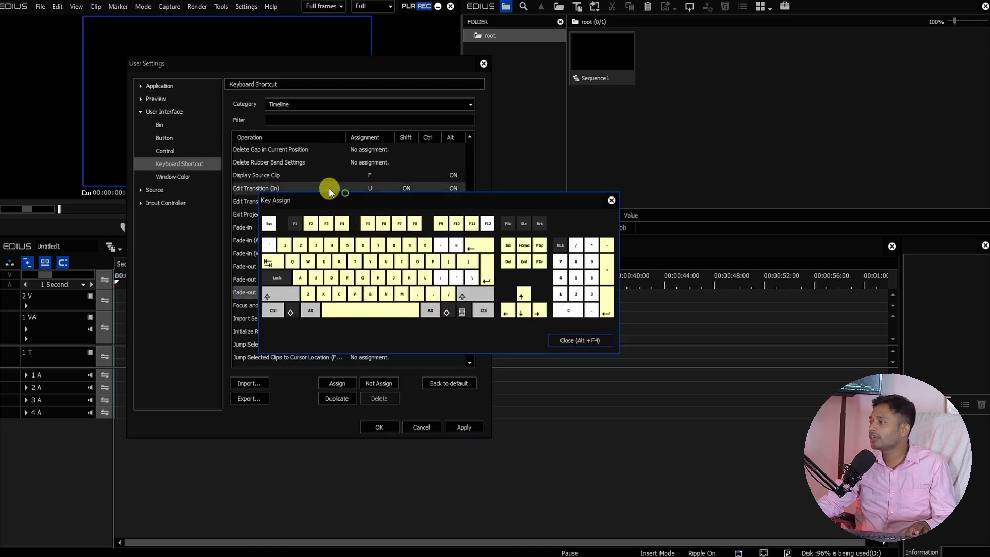
{"action": "left_click", "coordinate": [273, 312]}
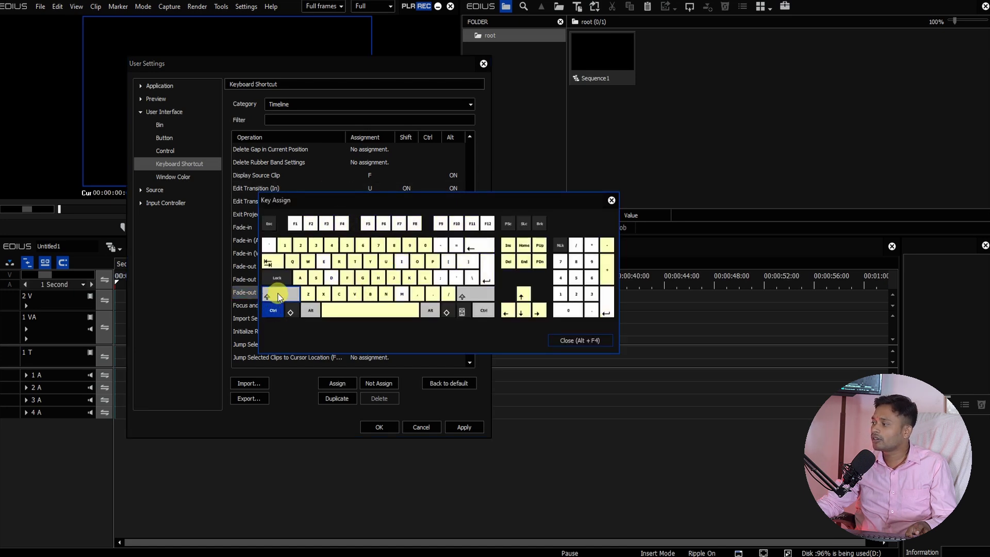
{"action": "left_click", "coordinate": [278, 296]}
{"action": "mouse_move", "coordinate": [343, 297]}
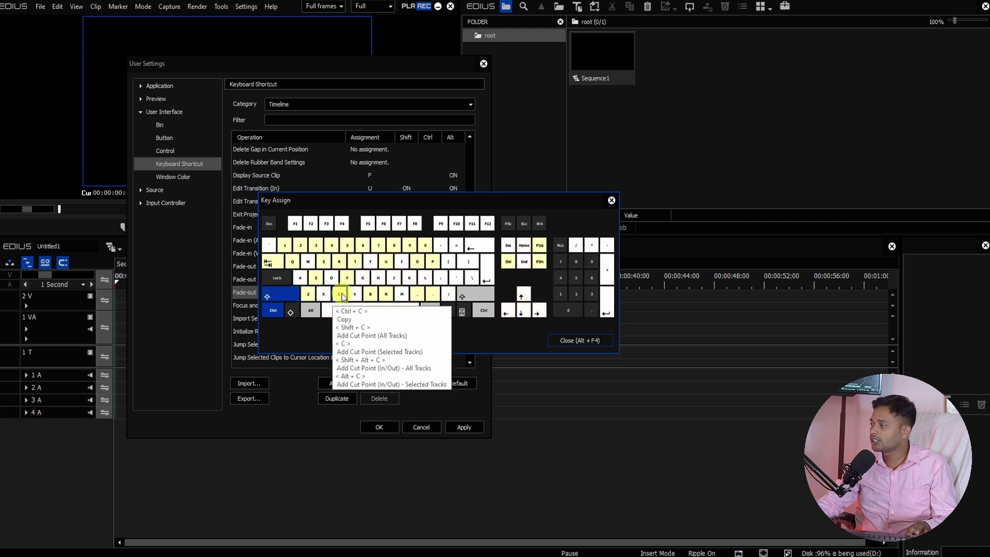
{"action": "left_click", "coordinate": [311, 311]}
{"action": "mouse_move", "coordinate": [331, 295]}
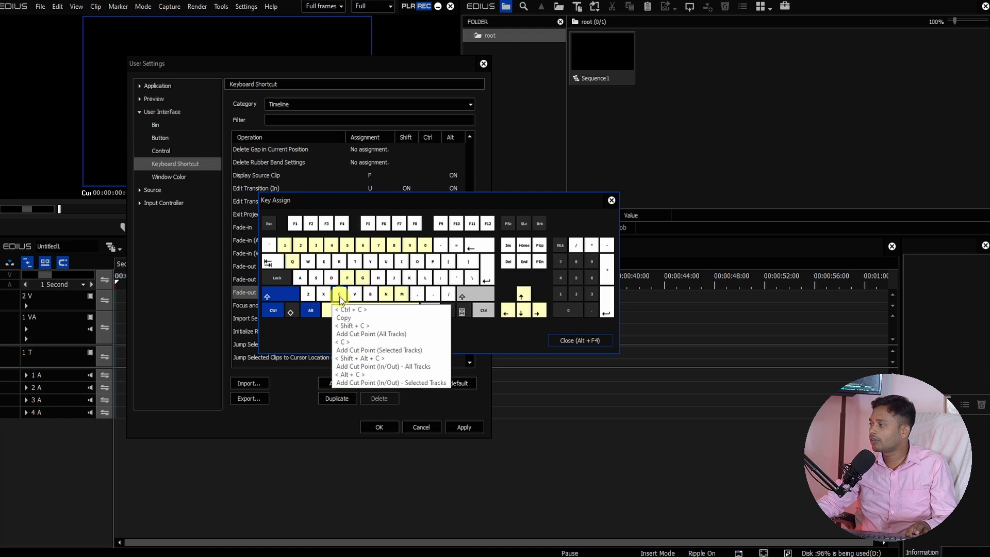
{"action": "left_click", "coordinate": [284, 309]}
{"action": "mouse_move", "coordinate": [339, 295]}
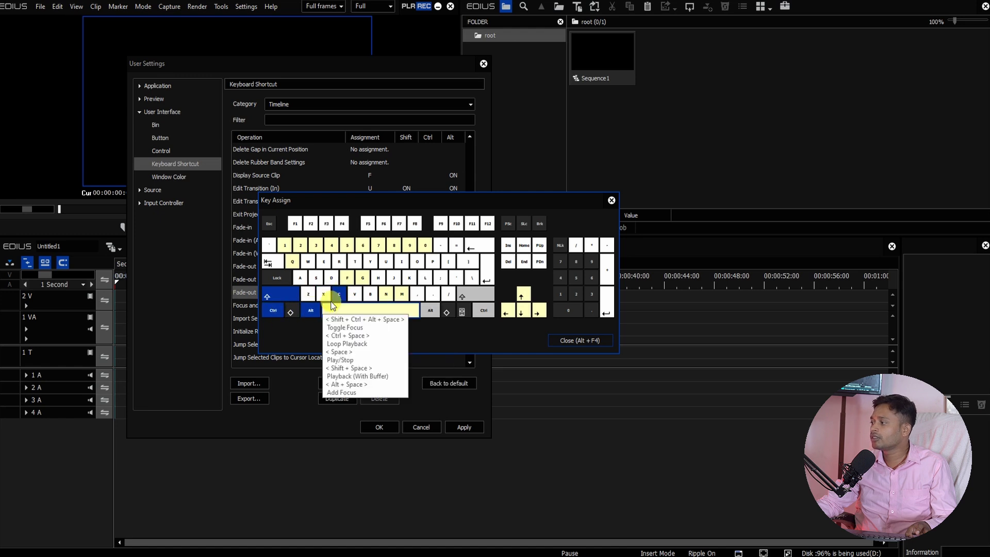
{"action": "left_click", "coordinate": [570, 339]}
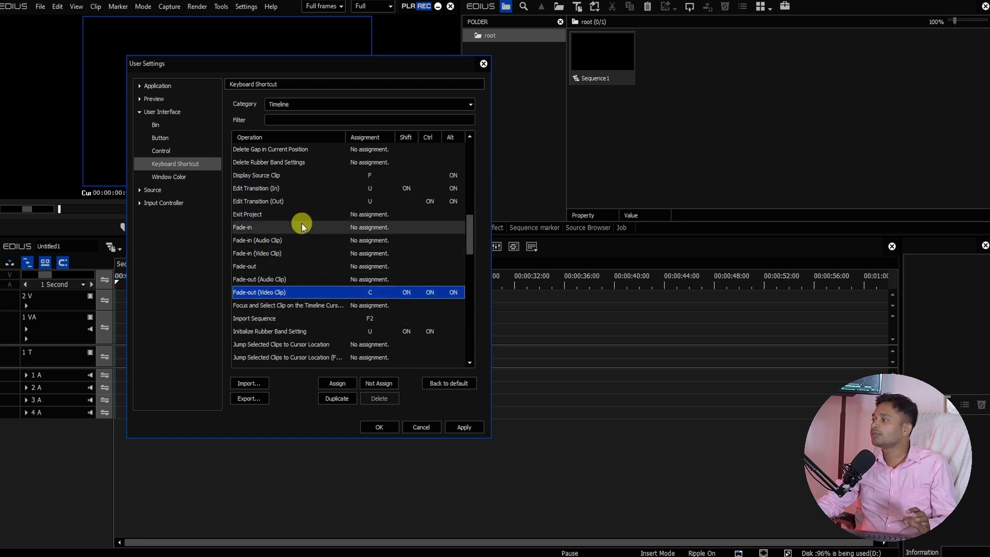
{"action": "left_click_drag", "start_coordinate": [472, 230], "coordinate": [469, 284]}
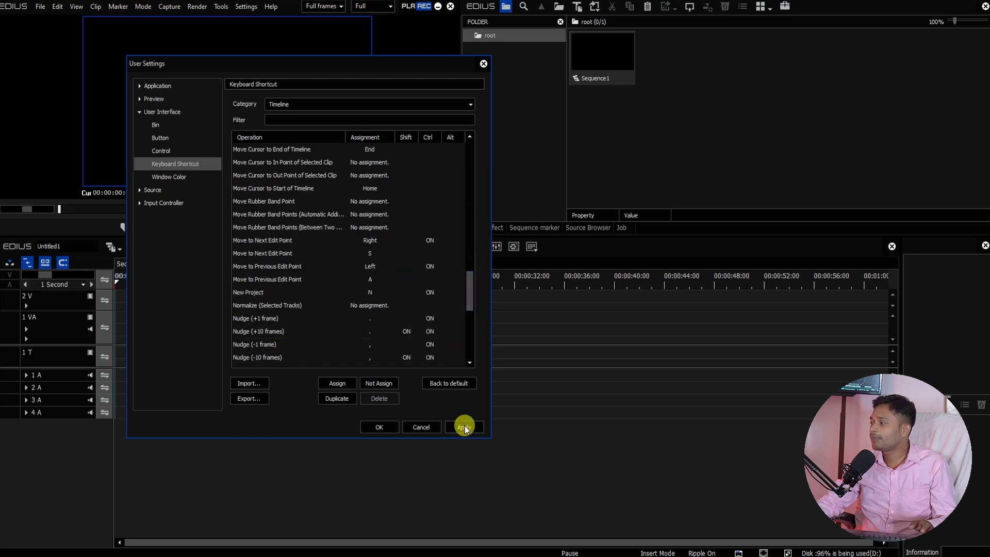
{"action": "left_click", "coordinate": [380, 426]}
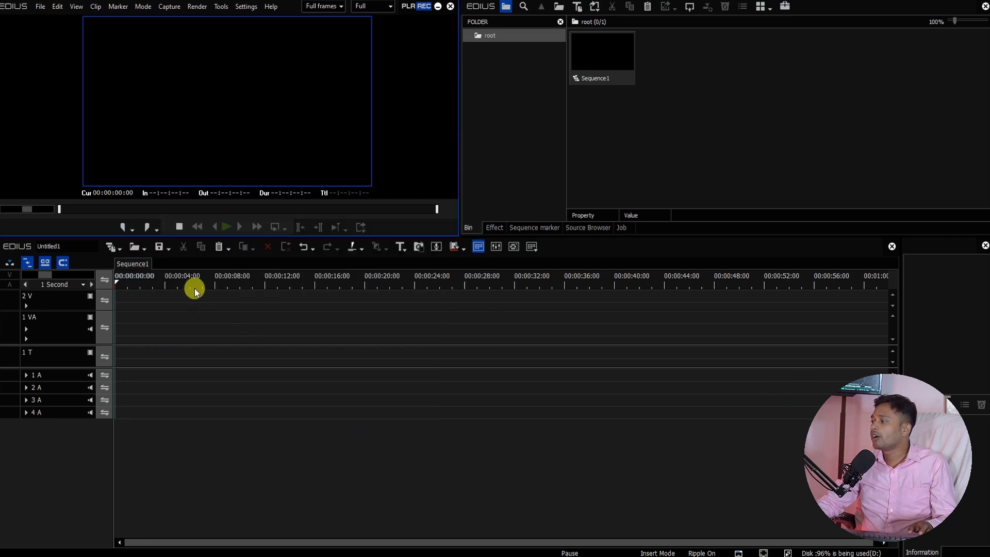
Show the timeline's project-opening commands to check the shortcut listed beside Import Sequence.
{"action": "mouse_move", "coordinate": [116, 286]}
{"action": "left_mouse_down"}
{"action": "mouse_move", "coordinate": [129, 293]}
{"action": "mouse_move", "coordinate": [119, 292]}
{"action": "left_mouse_up"}
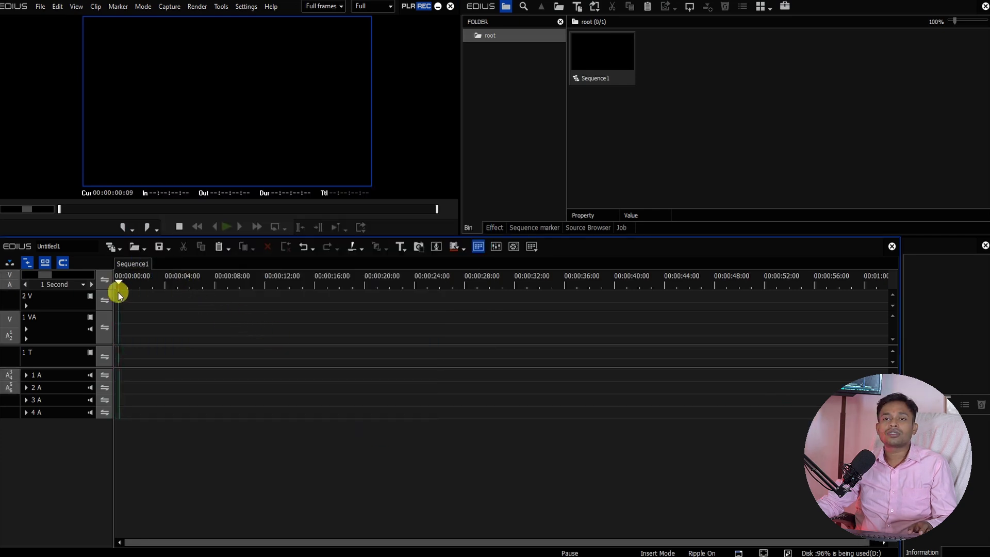
{"action": "left_click", "coordinate": [143, 248]}
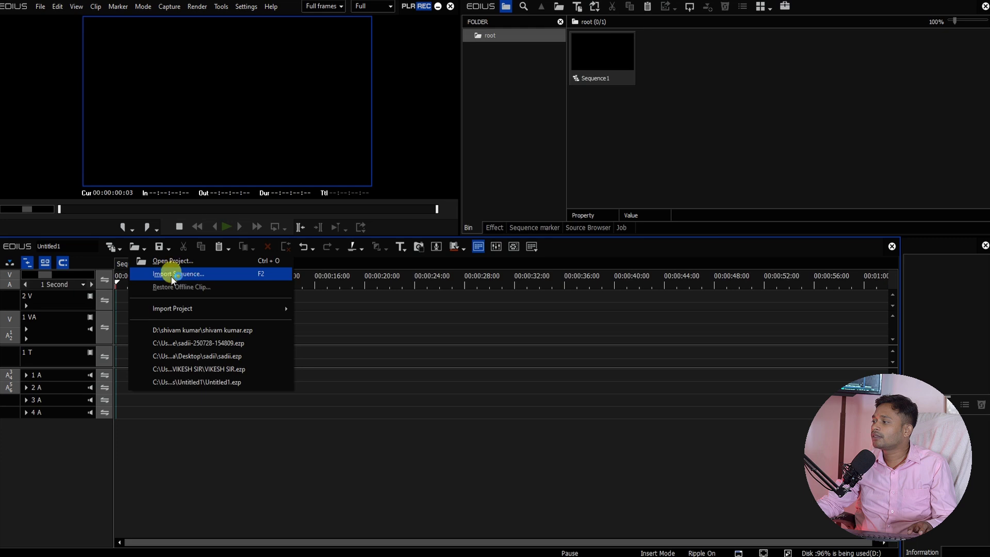